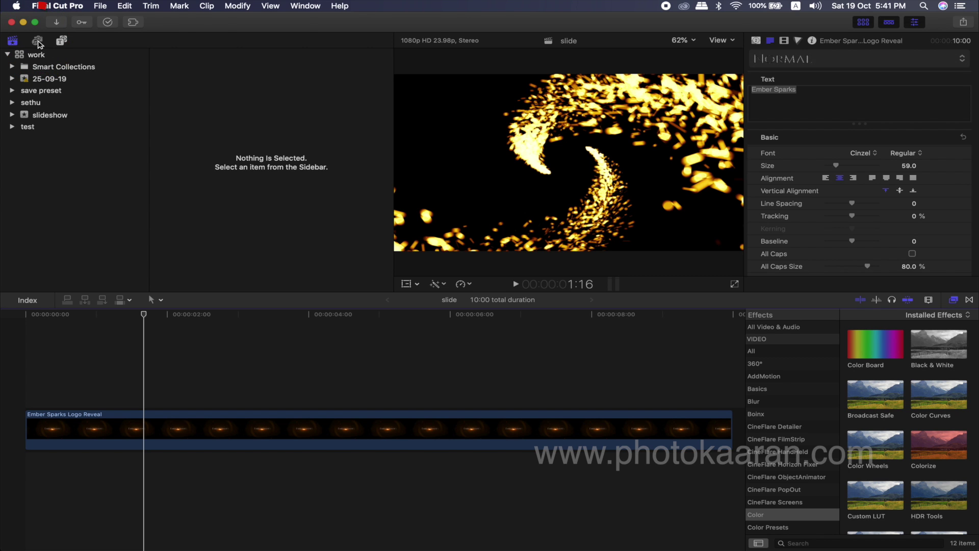
Show the built-in Sound Effects library and list its sound categories.
click(38, 42)
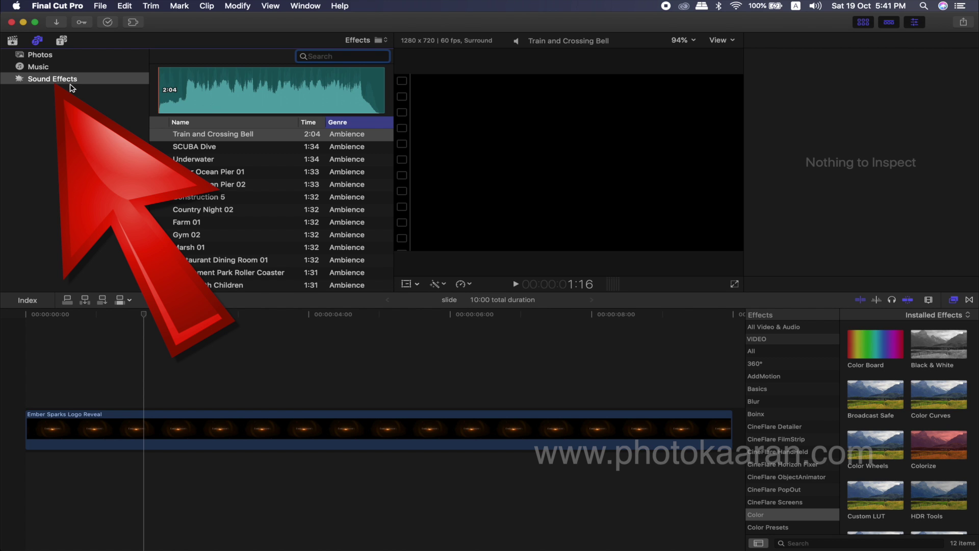
click(388, 41)
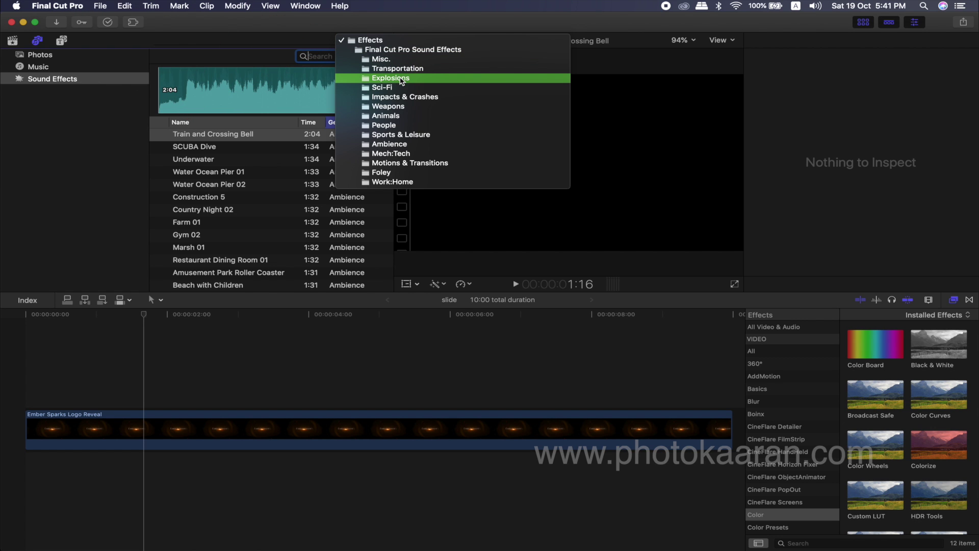
Show the Weapons sound category and scroll through its sounds.
click(394, 105)
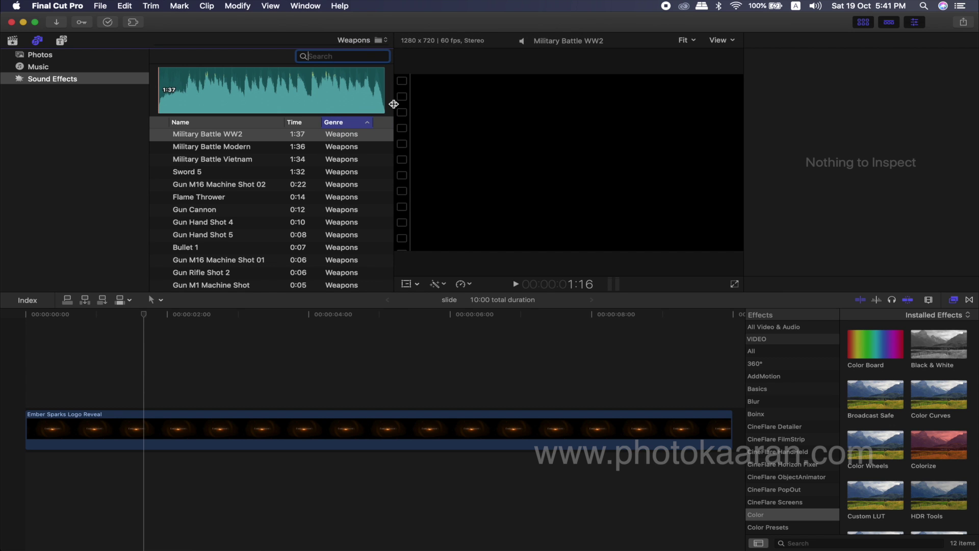
scroll(243, 261, down, 5)
scroll(242, 260, down, 5)
scroll(244, 261, up, 7)
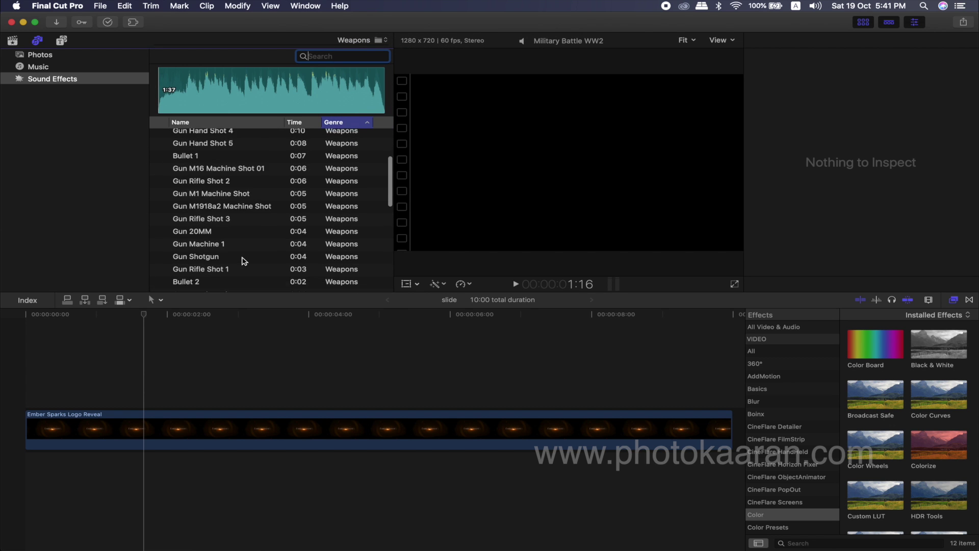
scroll(244, 261, up, 2)
Switch to Mech:Tech and audition Motor 1, Motor 2, Chainsaw, Turbine, Motor 3 and Machine FX 02.
click(384, 39)
click(371, 87)
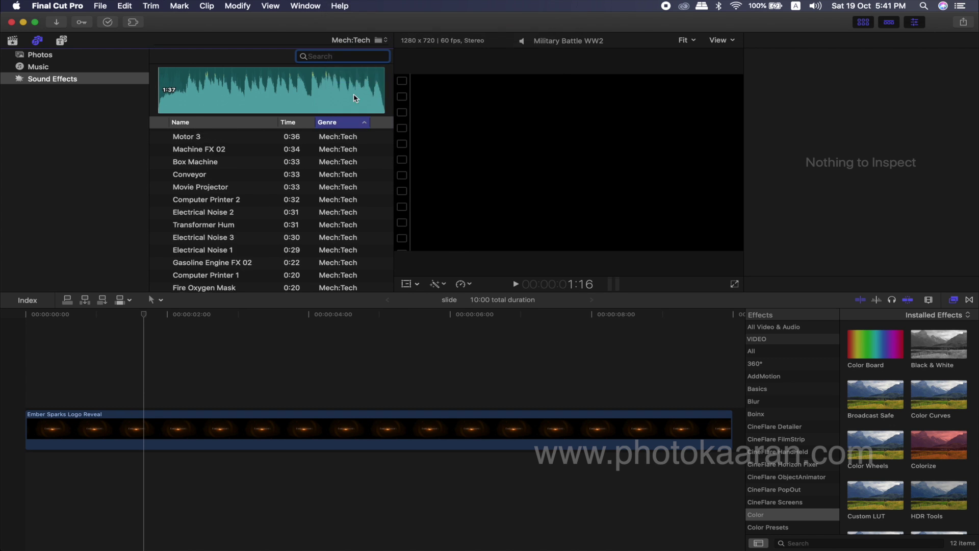
click(198, 108)
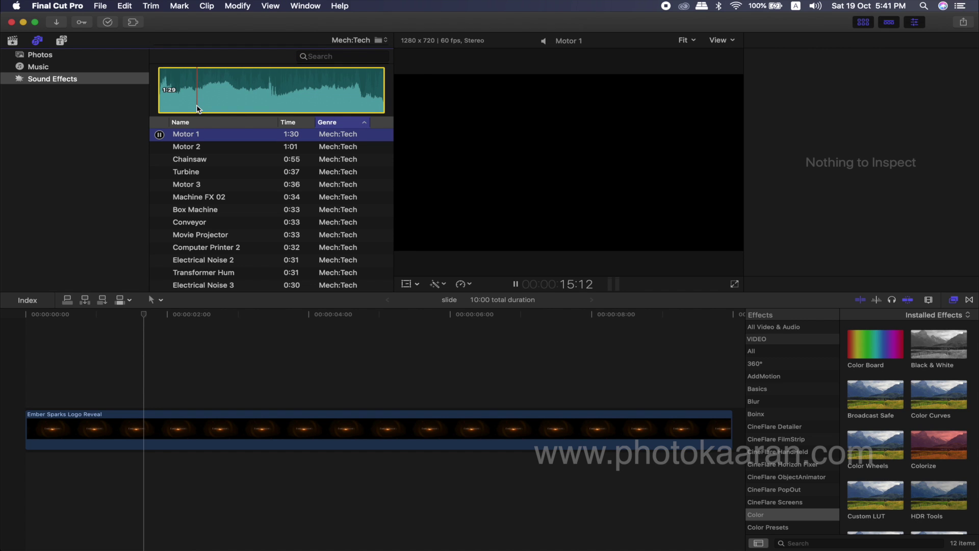
click(190, 148)
key(space)
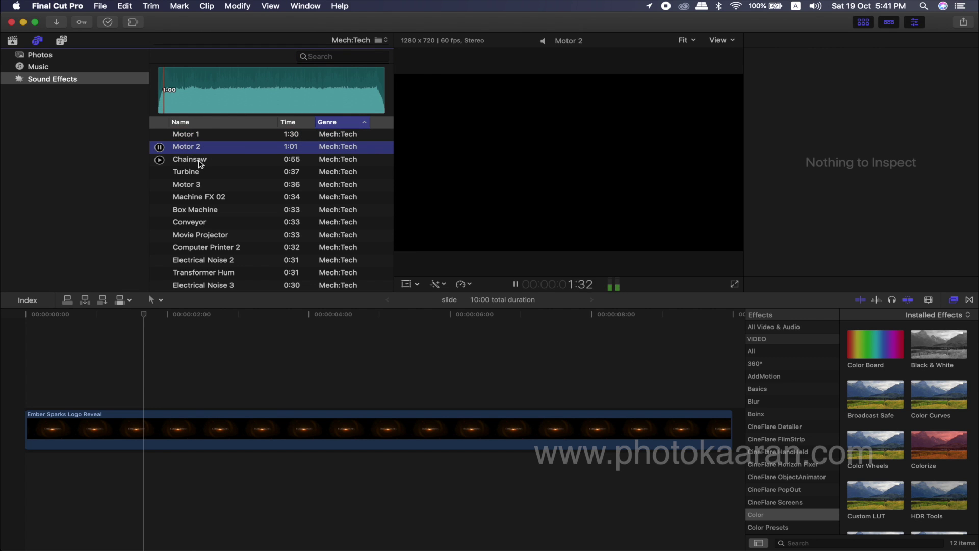
click(199, 161)
click(199, 176)
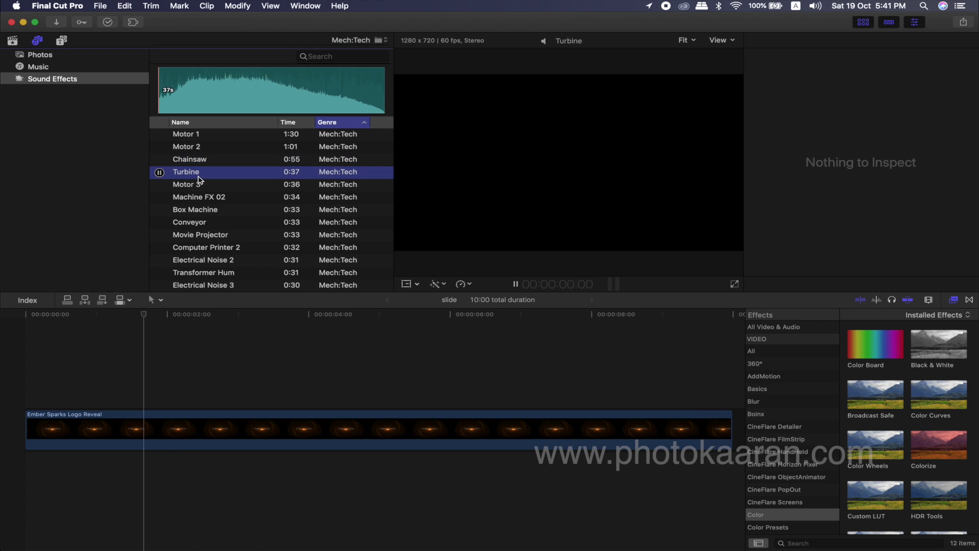
click(198, 186)
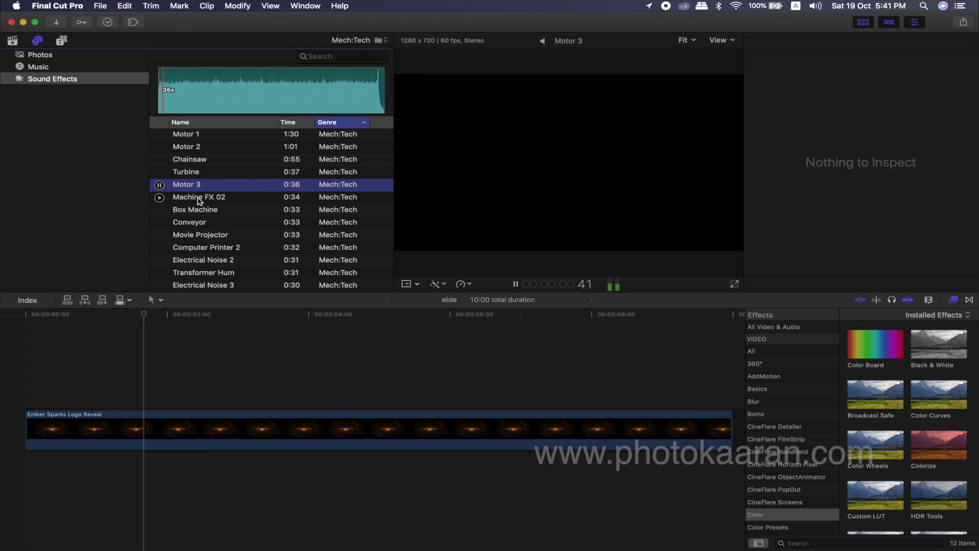
click(199, 198)
click(384, 41)
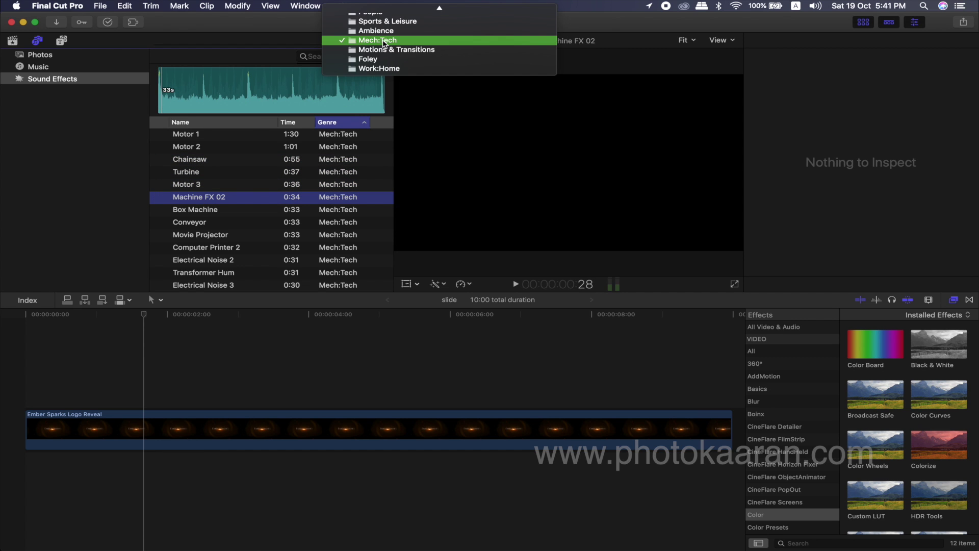
mouse_move(390, 5)
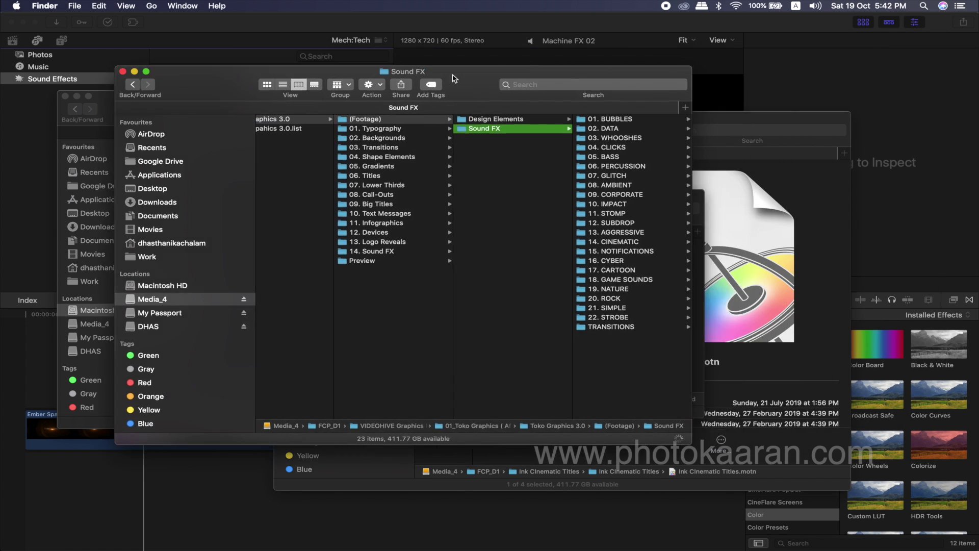
In 20. ROCK, preview Rock Transition - 02.wav and Rock Transition - 03.wav.
drag(454, 78, 419, 77)
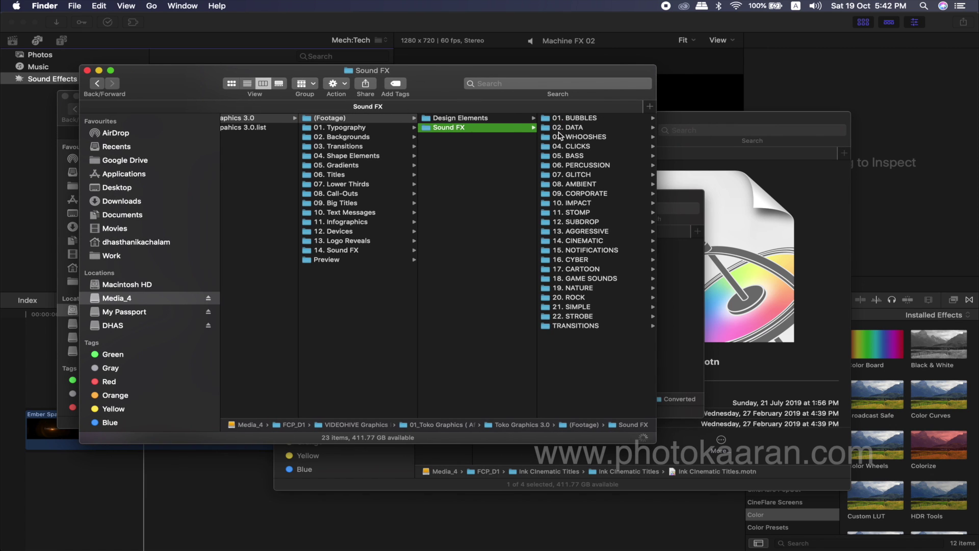
click(580, 297)
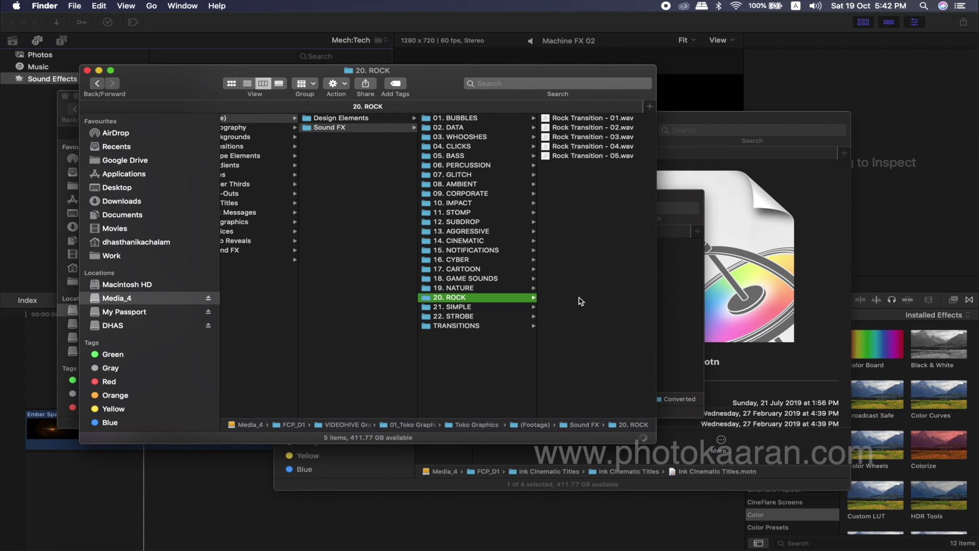
click(565, 130)
key(space)
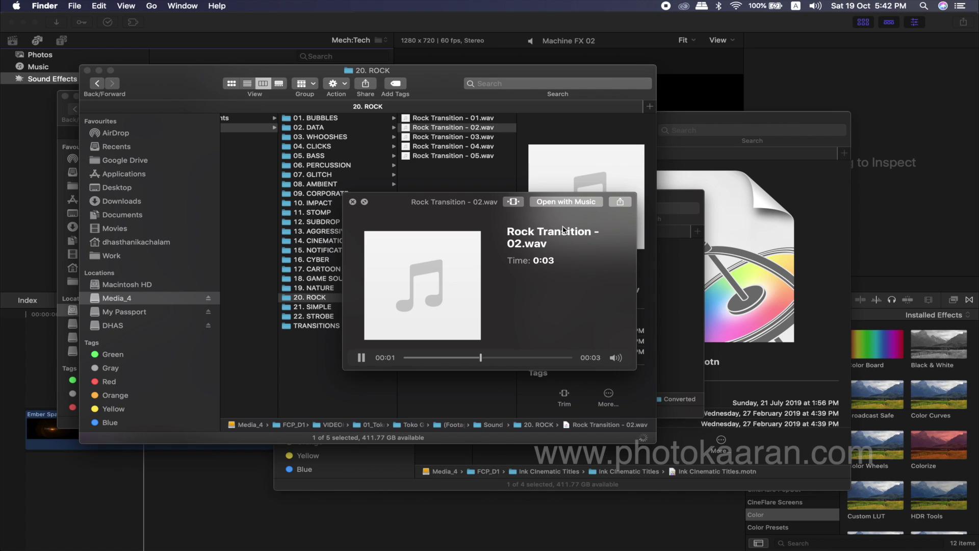
key(Down)
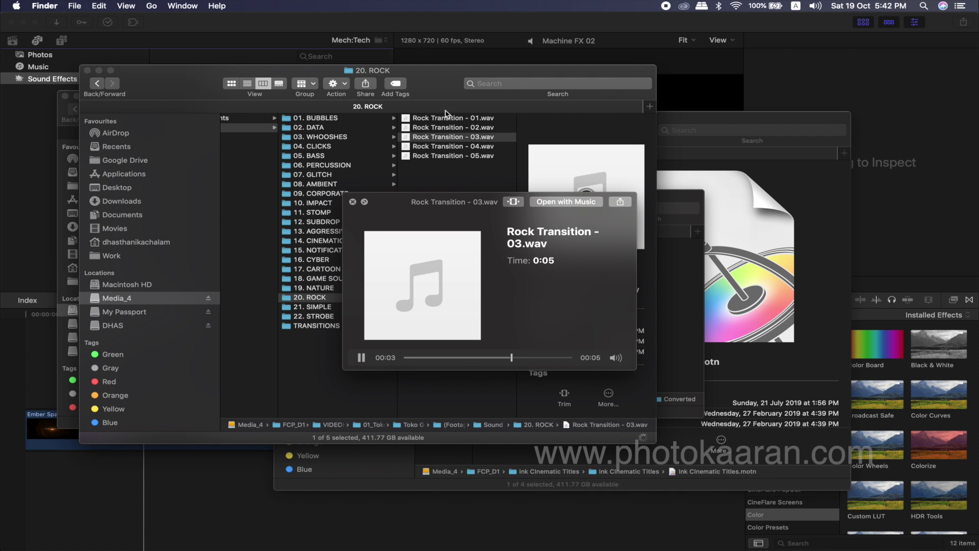
key(space)
In 01. BUBBLES, preview Bubble 13 (drop).wav and the following bubble sounds.
click(311, 117)
click(454, 232)
key(space)
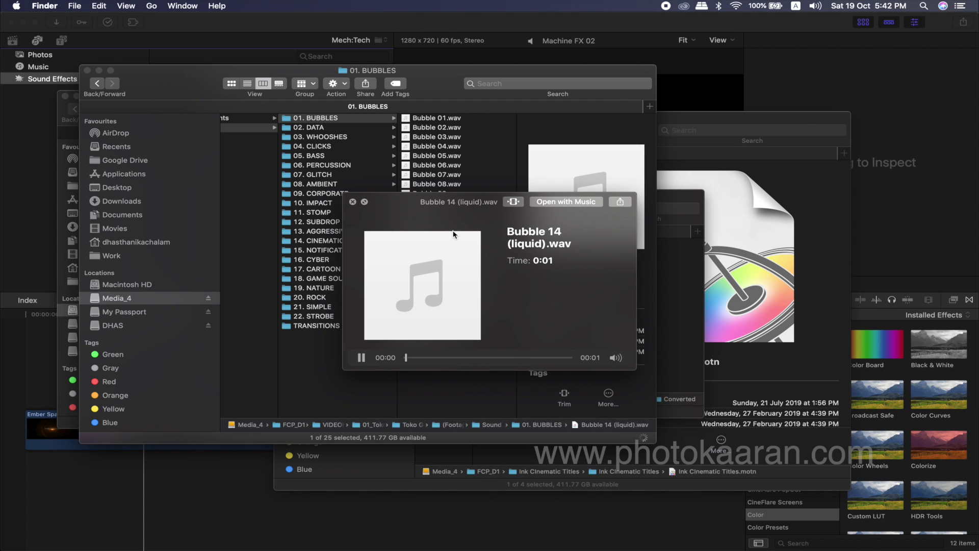
key(Down)
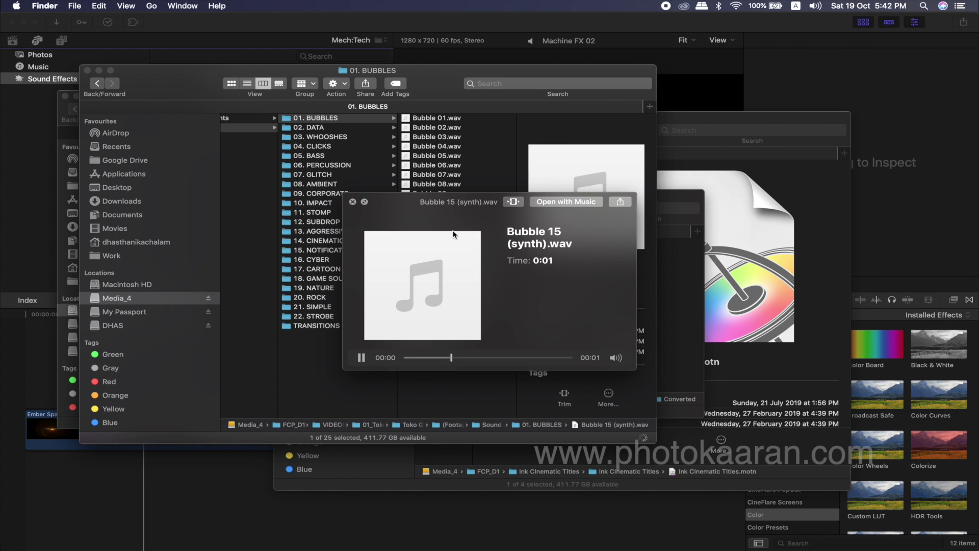
key(space)
click(440, 84)
drag(440, 83, 588, 118)
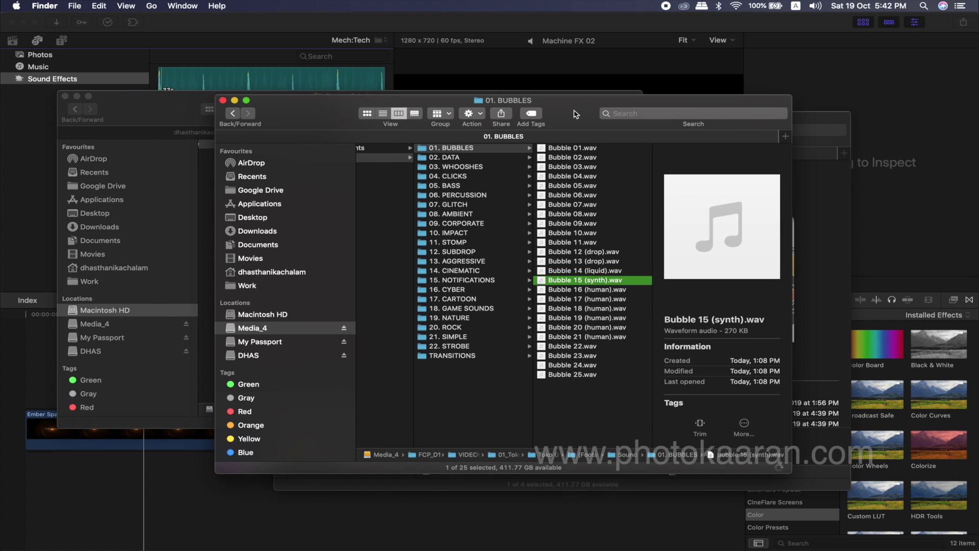
Navigate a second Finder window to Library › Audio › Apple Loops › Apple › Final Cut Pro Sound Effects.
scroll(382, 175, left, 5)
scroll(513, 178, right, 3)
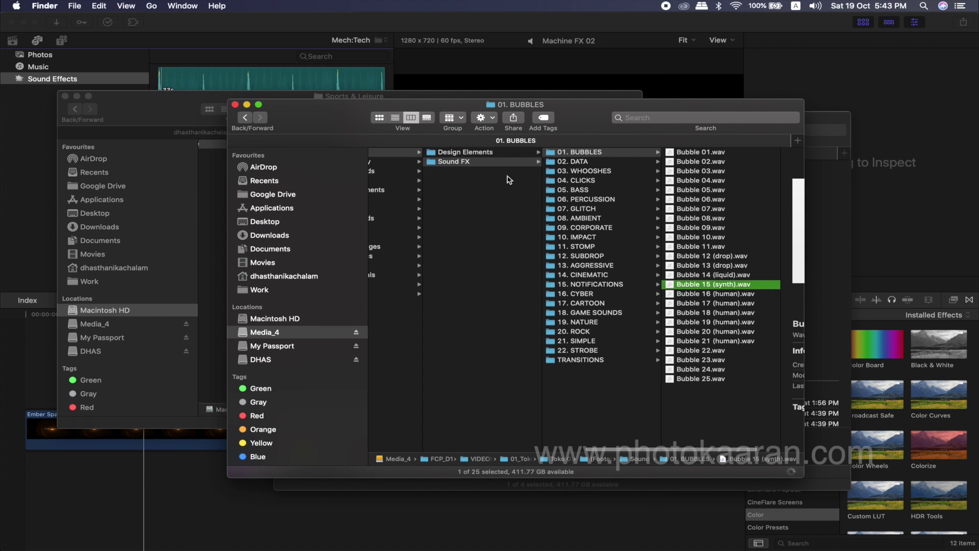
click(433, 164)
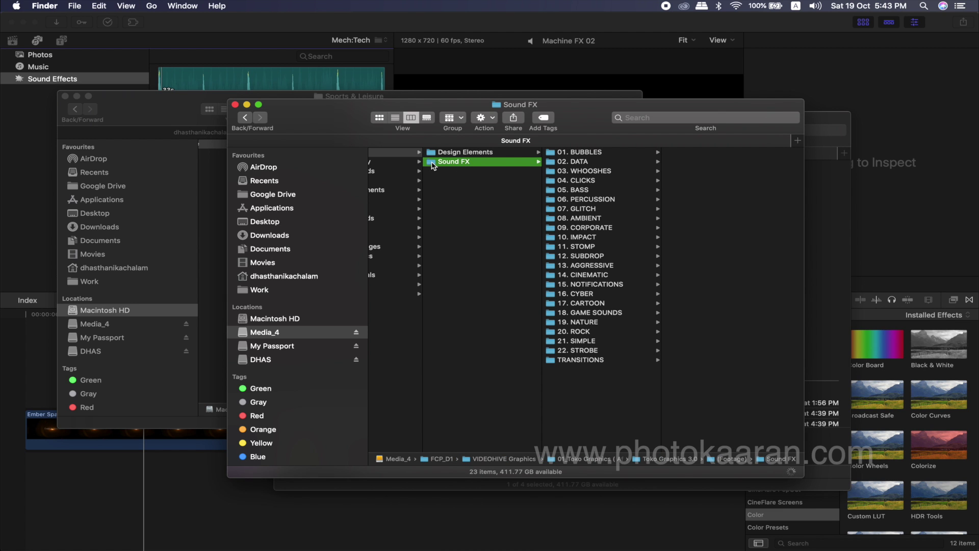
click(113, 293)
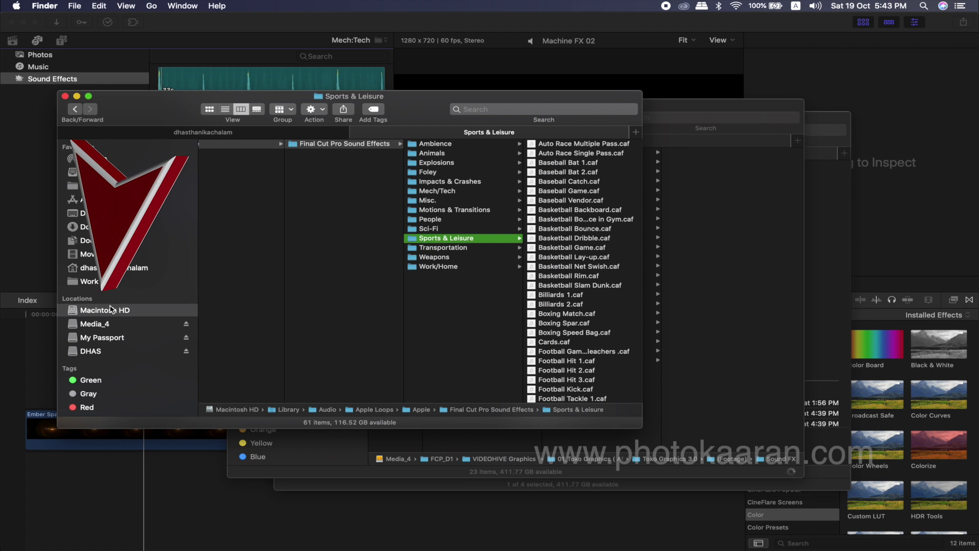
click(126, 313)
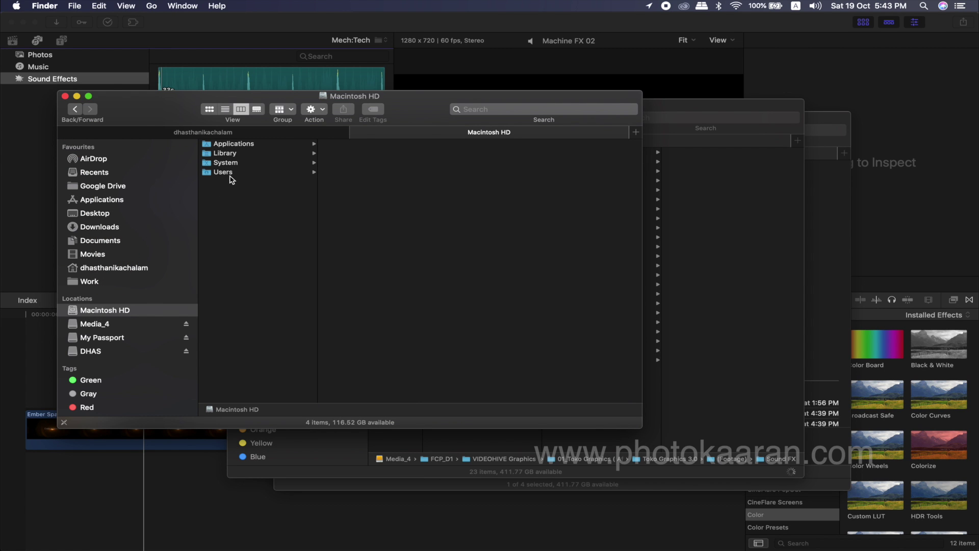
click(230, 154)
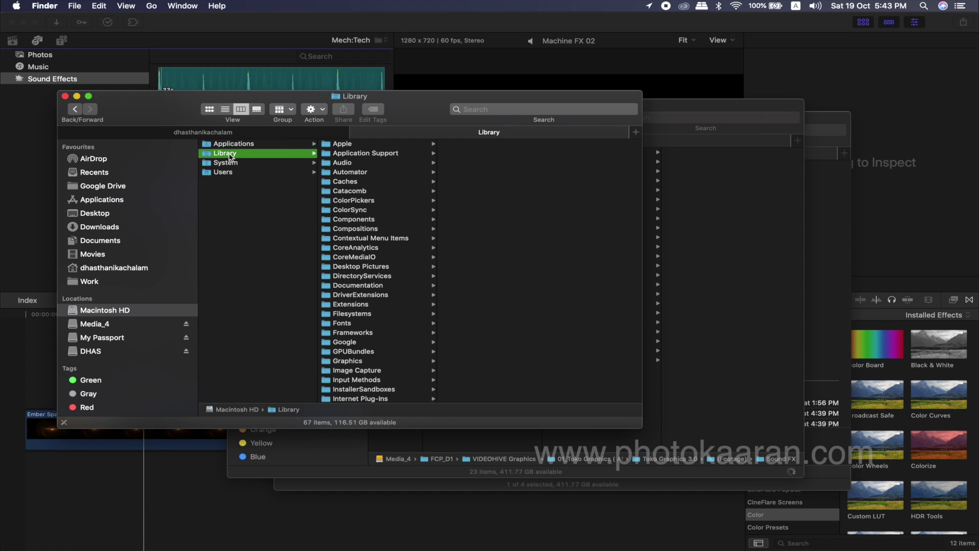
click(345, 163)
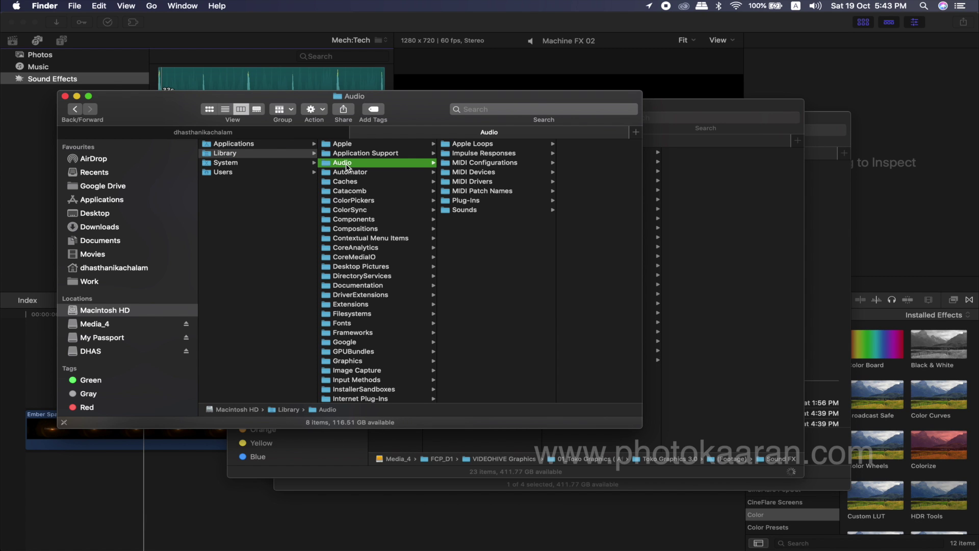
click(467, 145)
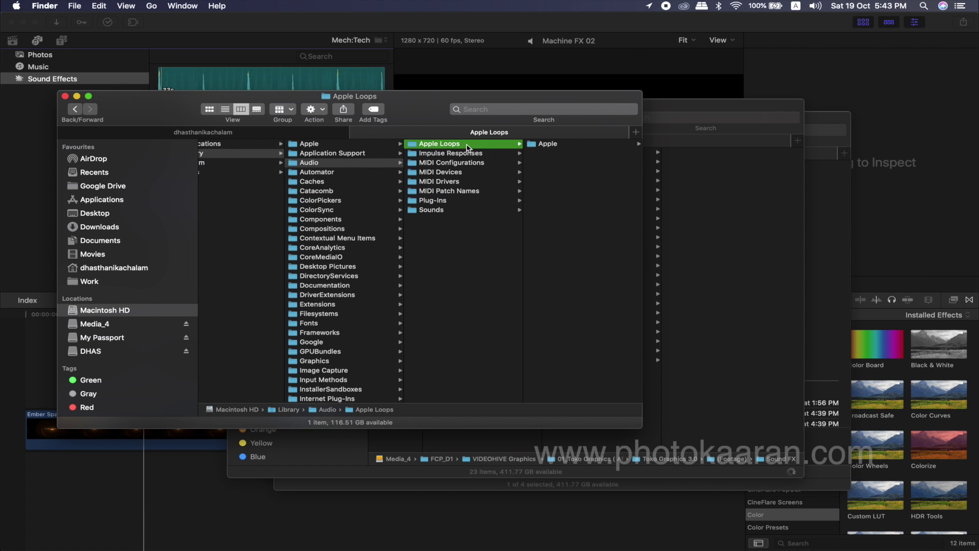
click(553, 145)
click(553, 145)
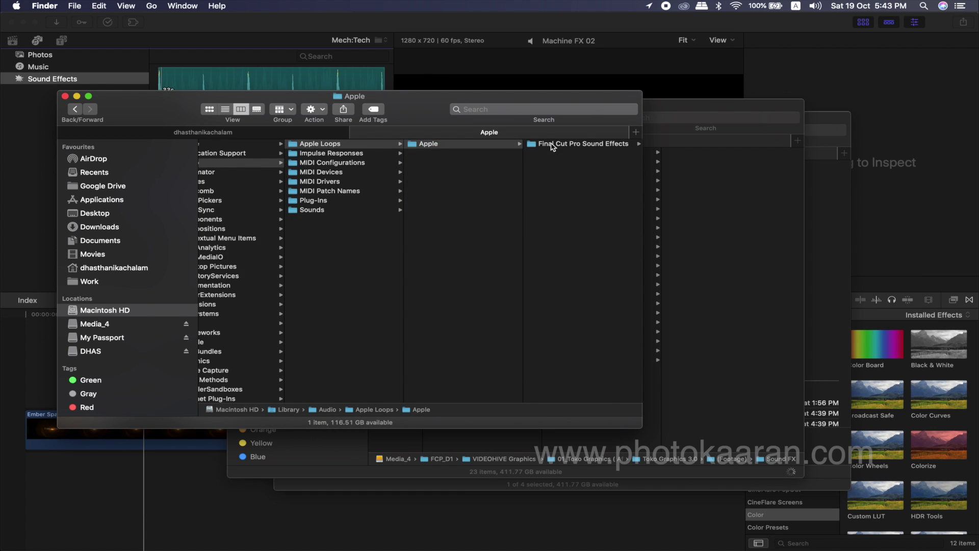
Copy the Sound FX folder into Final Cut Pro Sound Effects and check its contents.
drag(553, 147, 557, 298)
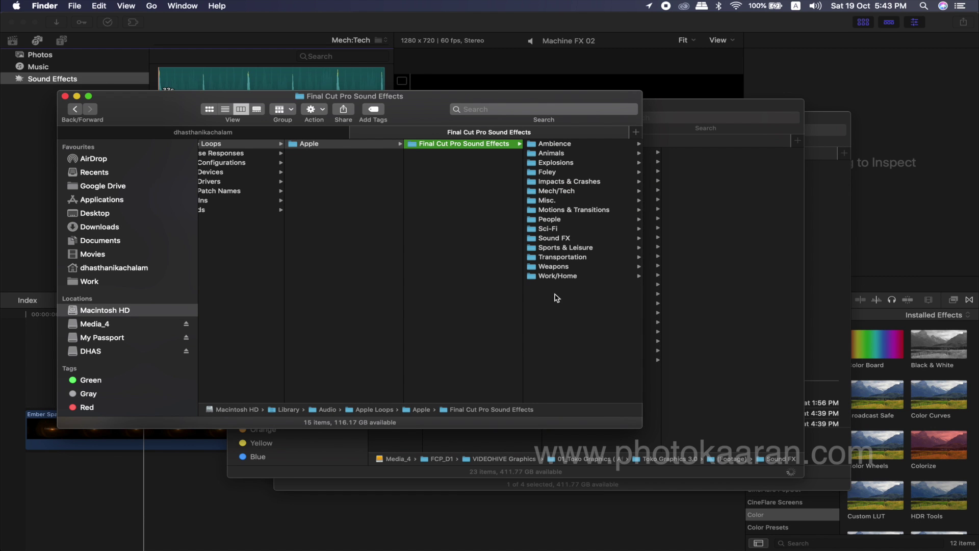
click(559, 240)
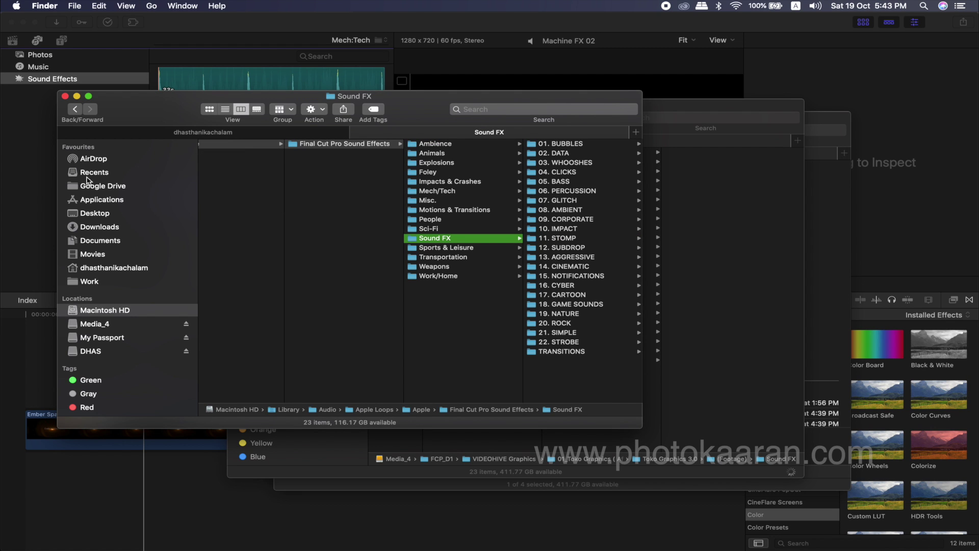
click(357, 40)
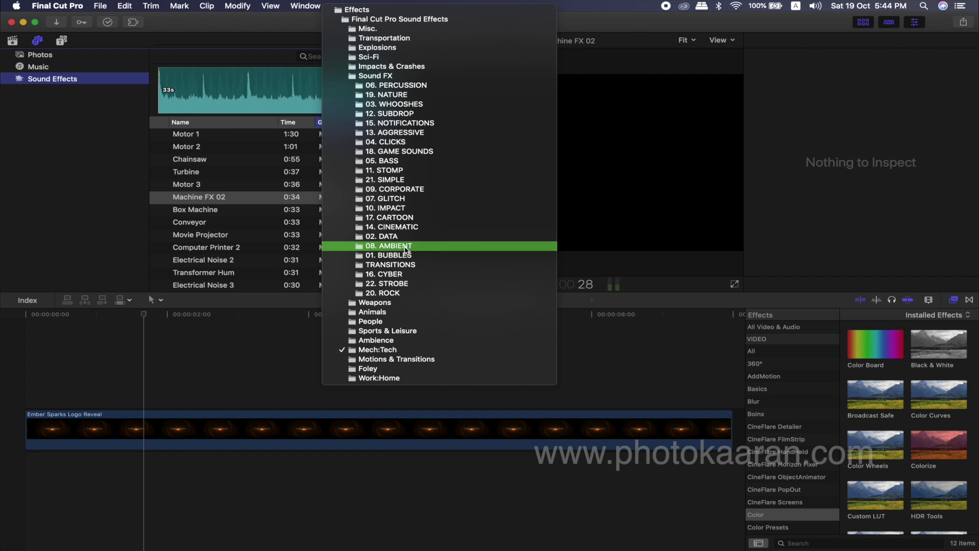
Audition Cinematic_Transition - 22 and the next sound in the 14. CINEMATIC category.
click(398, 227)
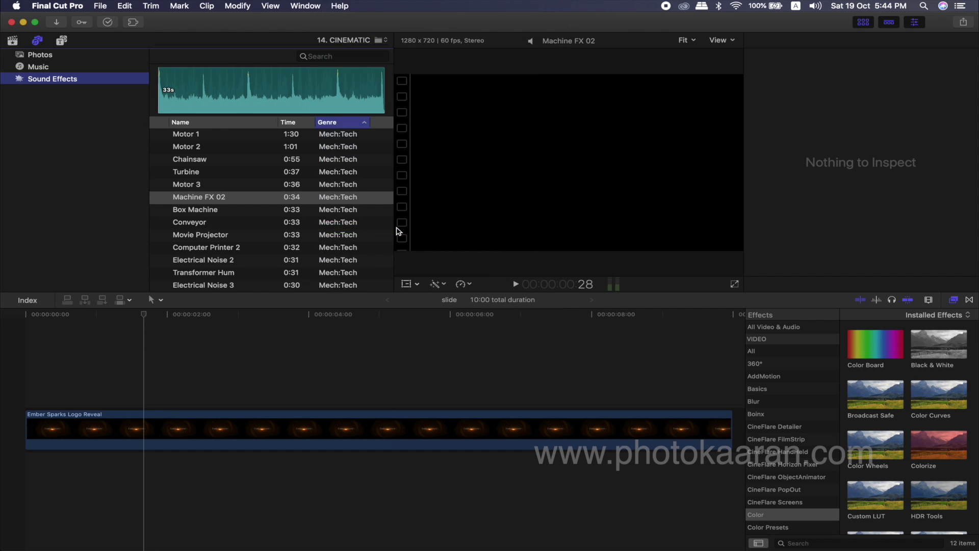
click(213, 199)
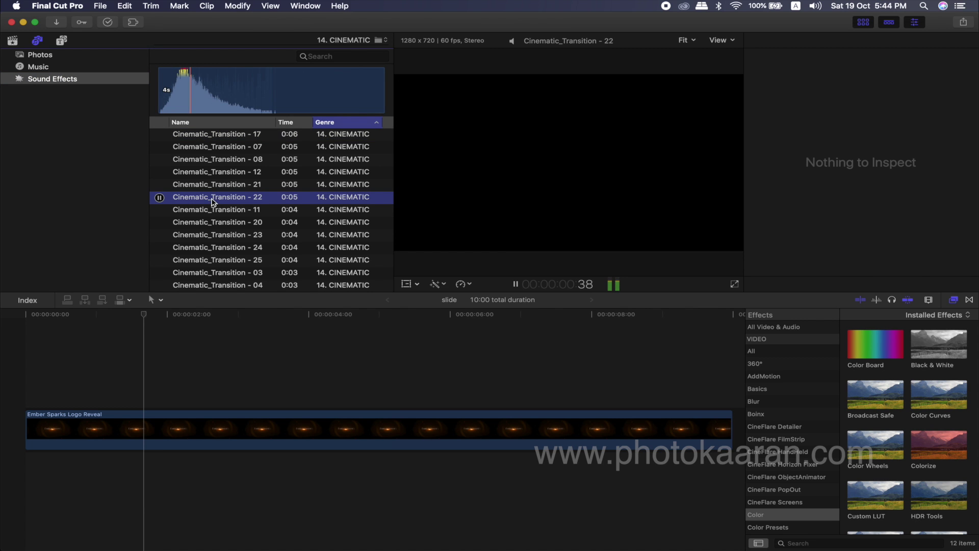
click(220, 237)
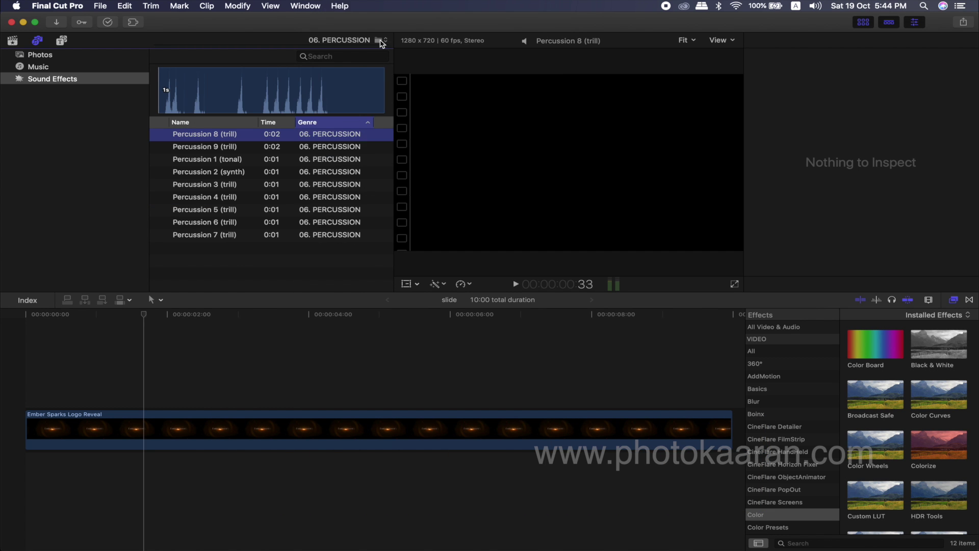
Switch the category to the whole Sound FX pack, then to all Effects sounds.
click(377, 40)
click(378, 30)
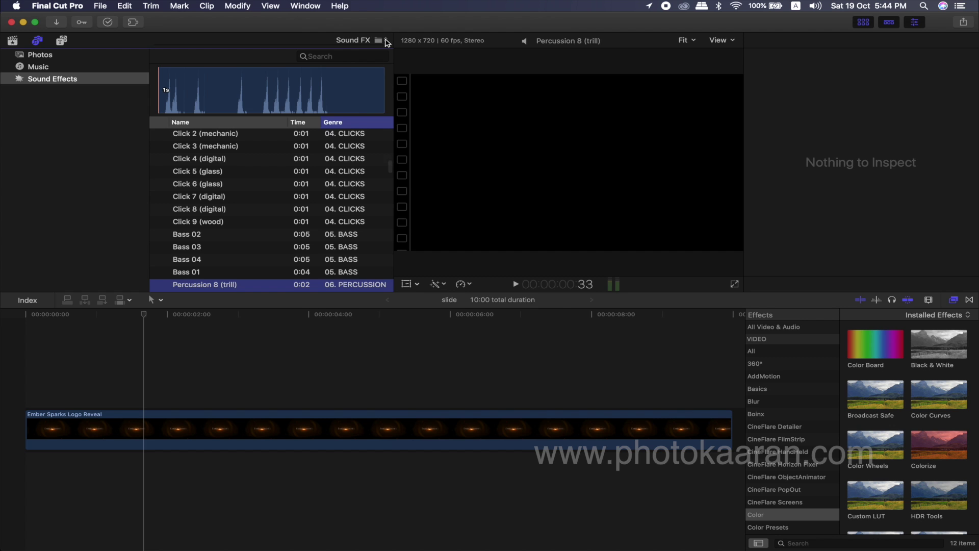
click(378, 41)
click(420, 42)
click(378, 40)
click(358, 29)
Search the sound effects for 'd' and preview the Data 11 sound.
click(338, 54)
text(data)
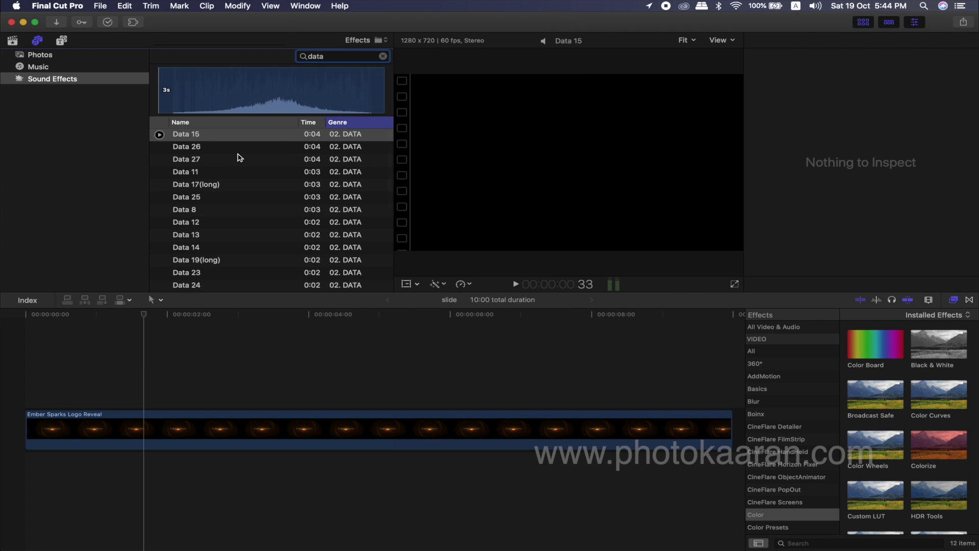
click(240, 172)
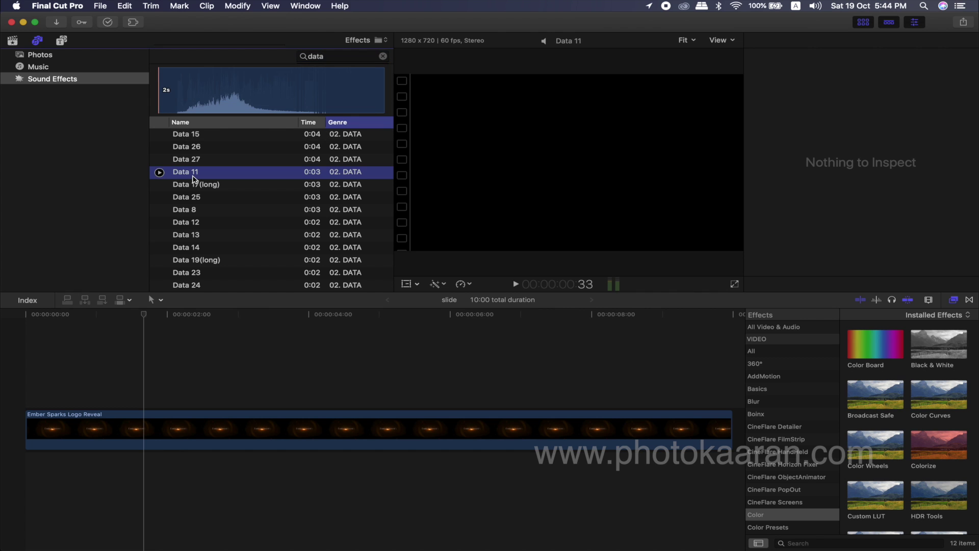
click(186, 109)
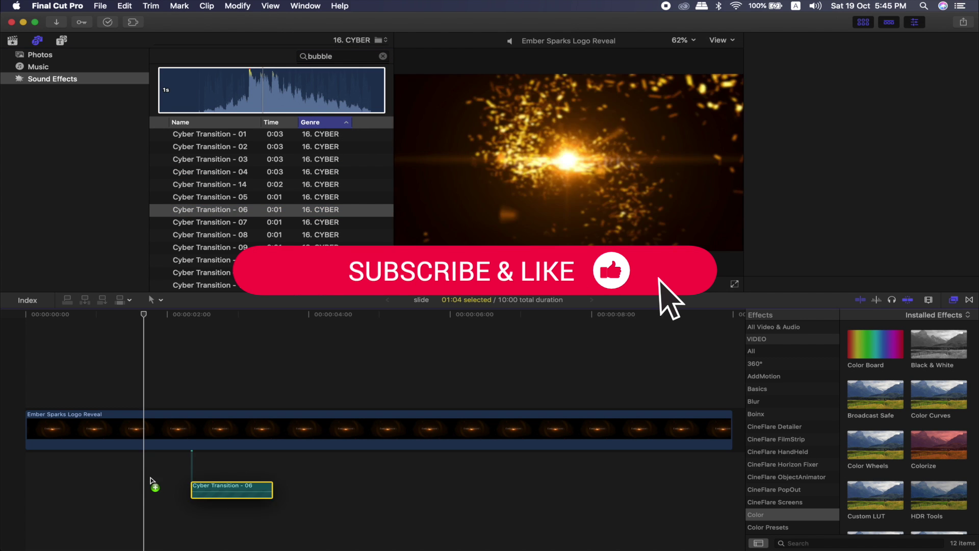
Connect Cyber Transition - 06 beneath the Ember Sparks Logo Reveal clip and play the timeline.
drag(151, 481, 137, 477)
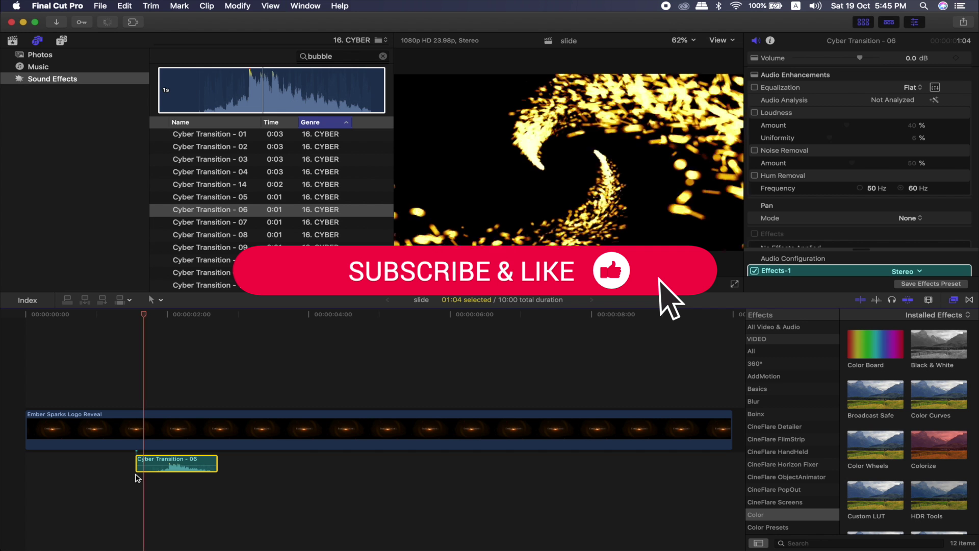
key(space)
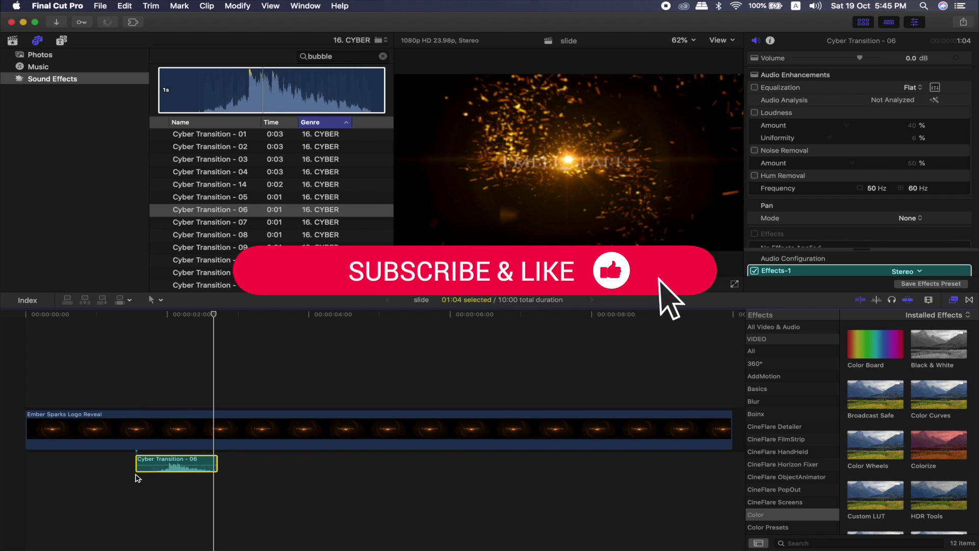
click(387, 41)
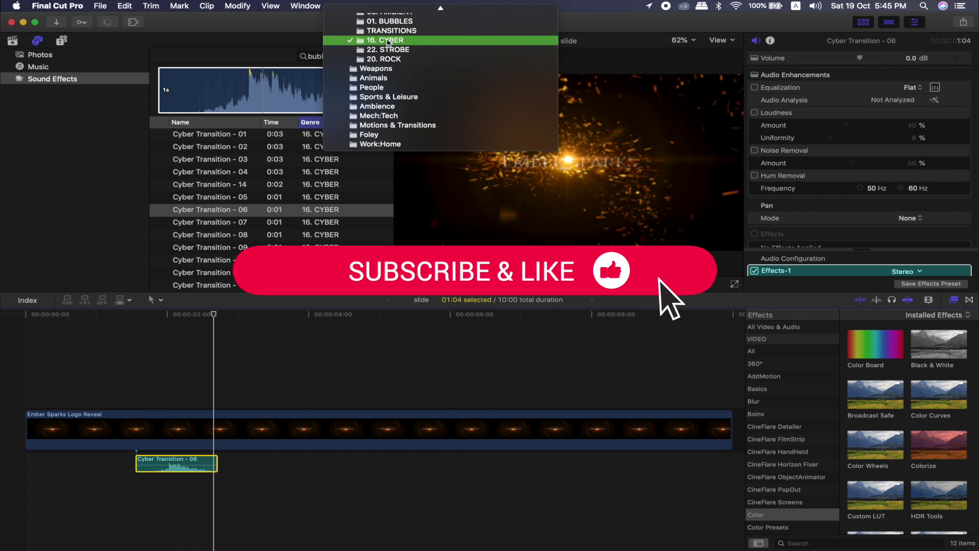
scroll(391, 43, up, 10)
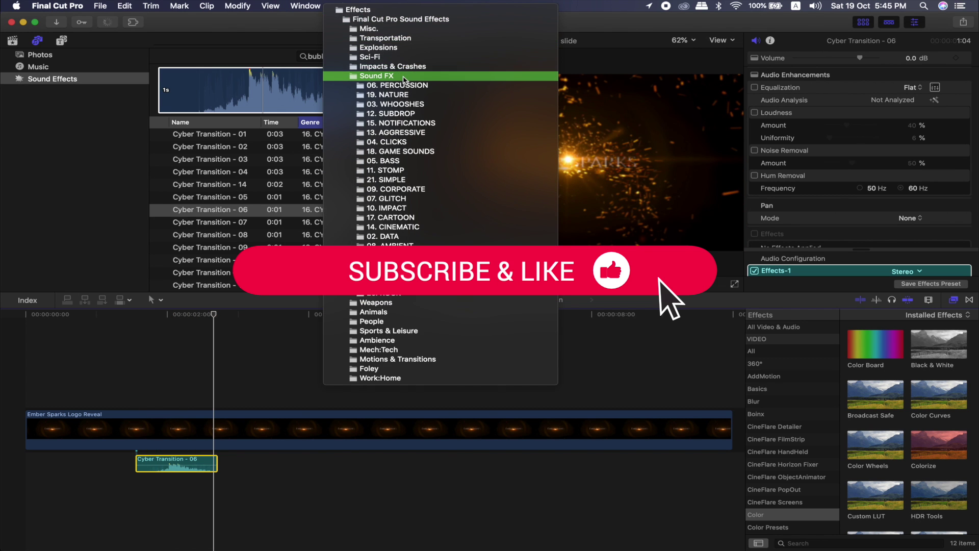